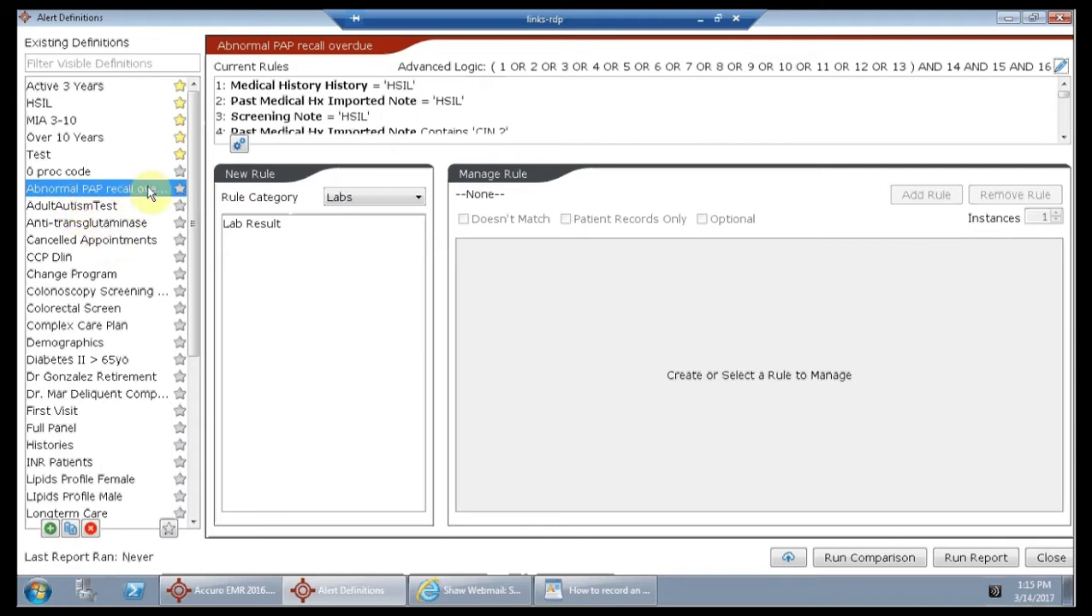
- Inspect the settings of the first medical history rule and the patient status and sex rules in the Abnormal PAP recall overdue definition
left_click(286, 85)
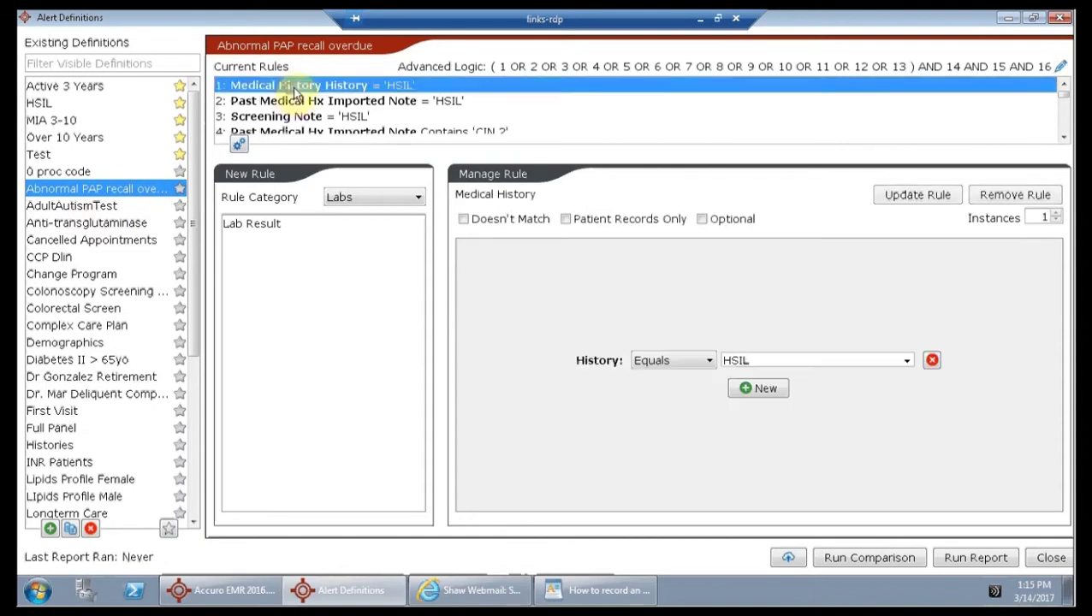
scroll(294, 105, "down", 4)
left_click(285, 127)
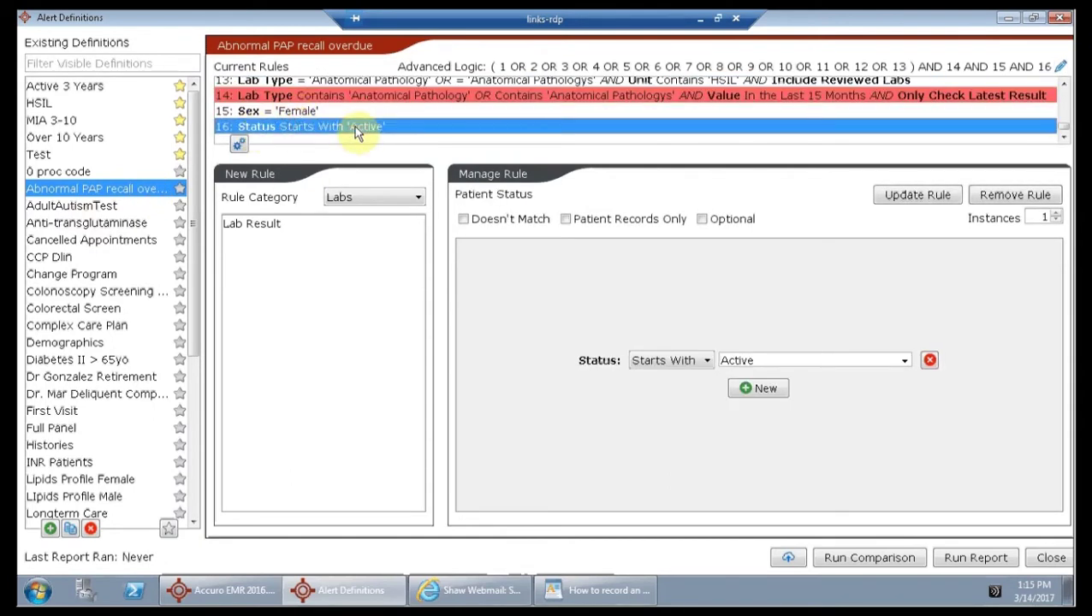
left_click(249, 112)
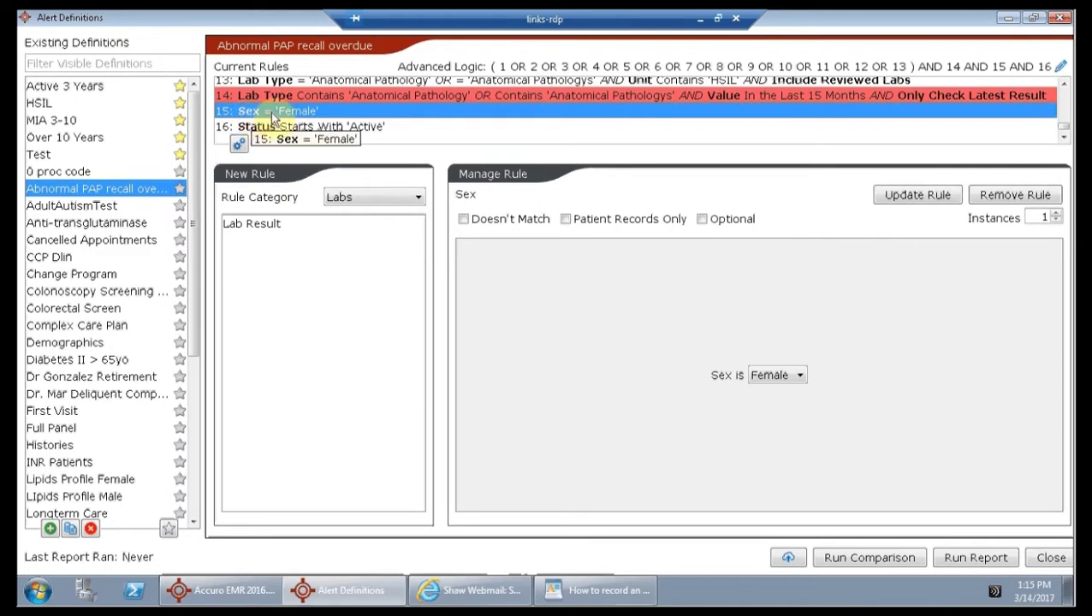
- Browse the Demographics category for new rules and view the settings of its Sex rule
left_click(355, 195)
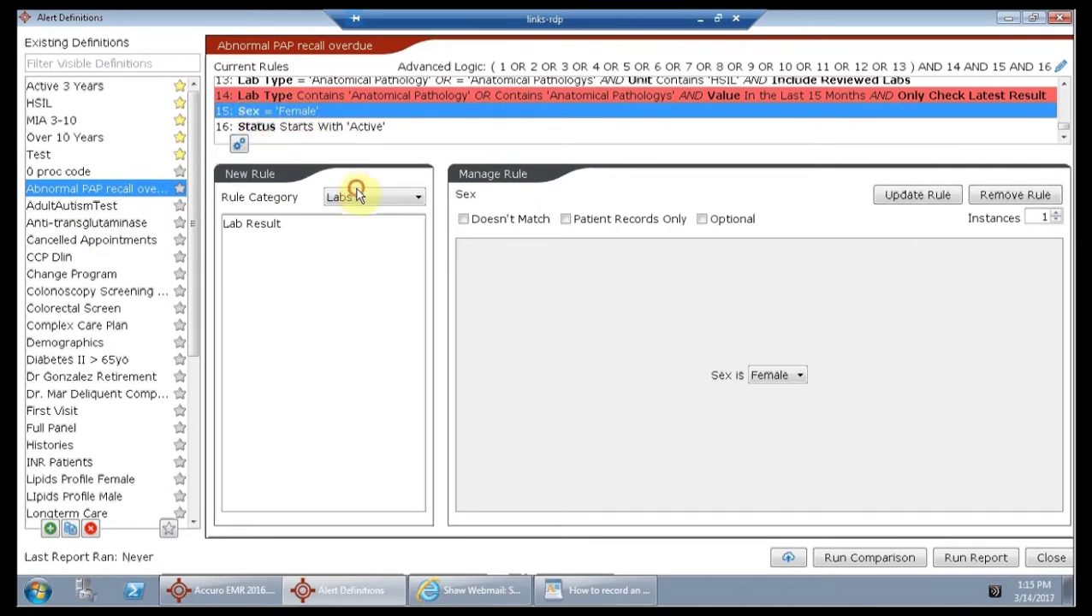
left_click(346, 216)
scroll(291, 350, "down", 6)
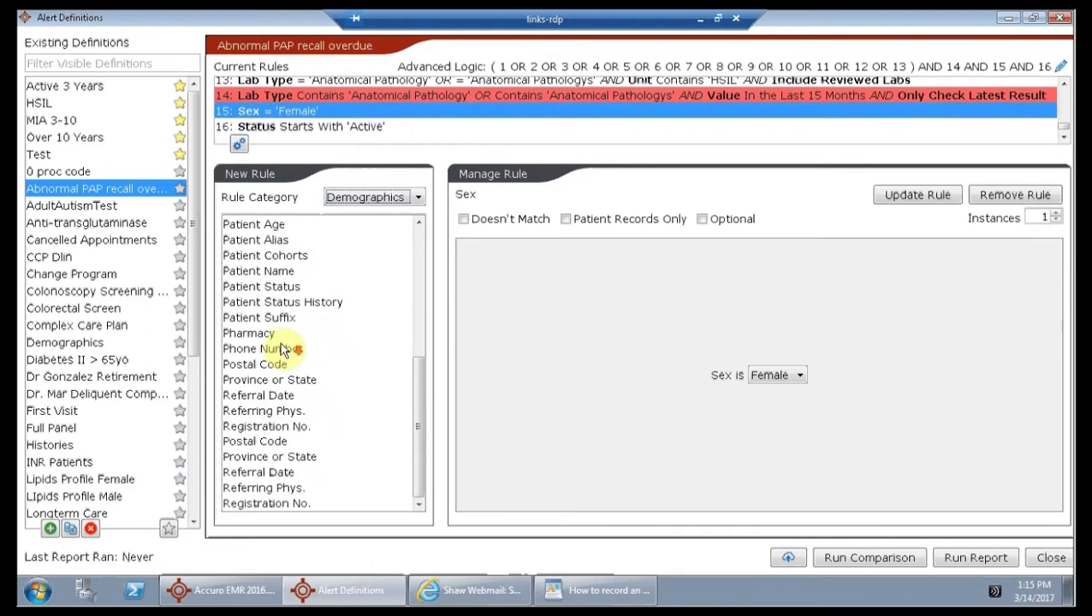
left_click(287, 475)
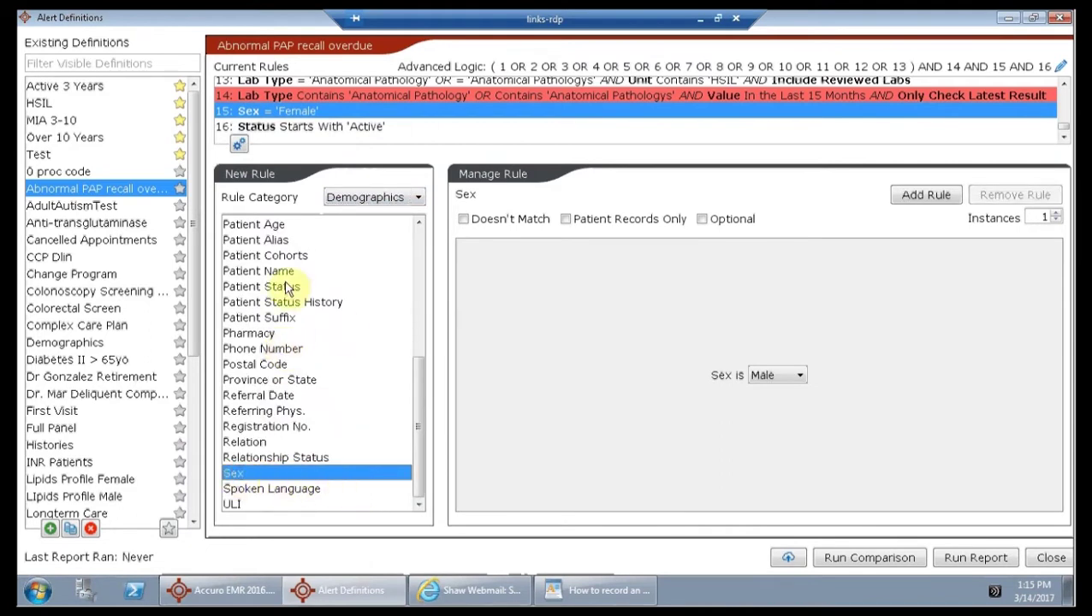
scroll(287, 291, "up", 6)
- Inspect the current rules that look for HSIL, CIN 2 and CIN 3 in the history and screening notes
scroll(278, 120, "up", 4)
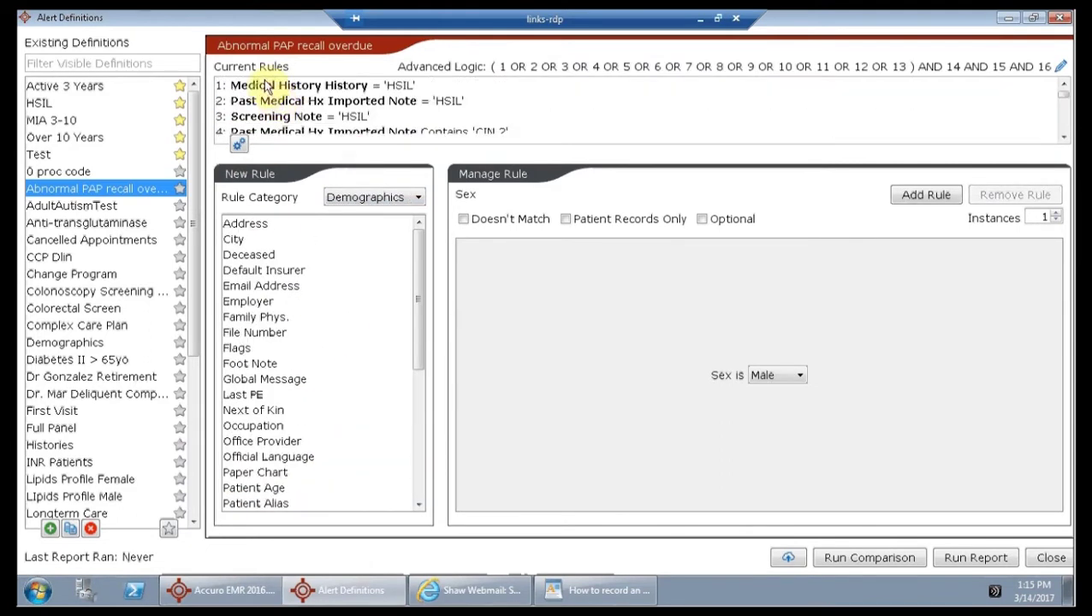
left_click(432, 86)
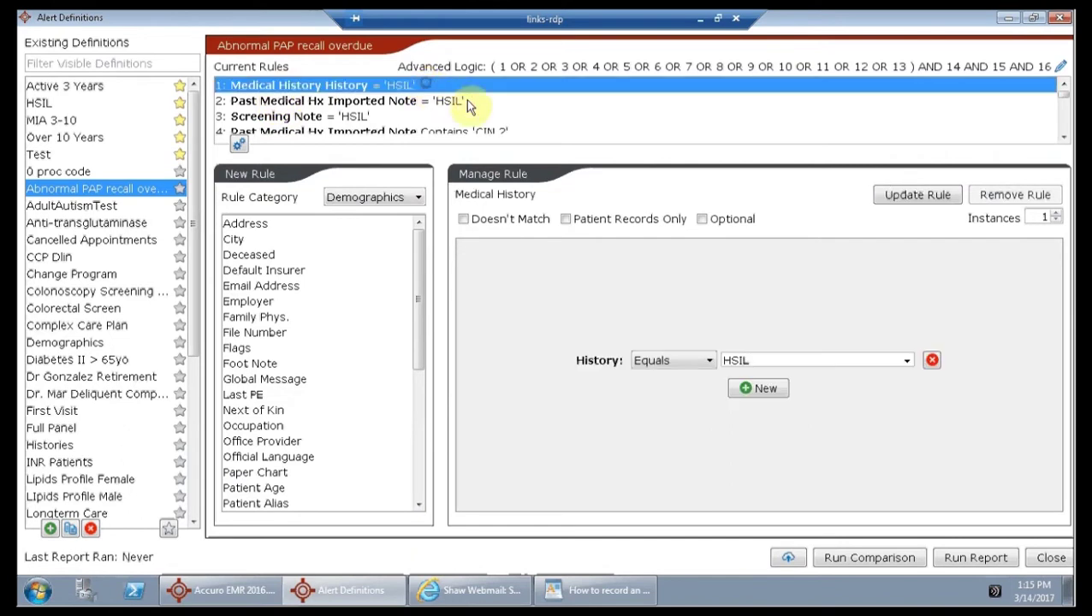
left_click(481, 101)
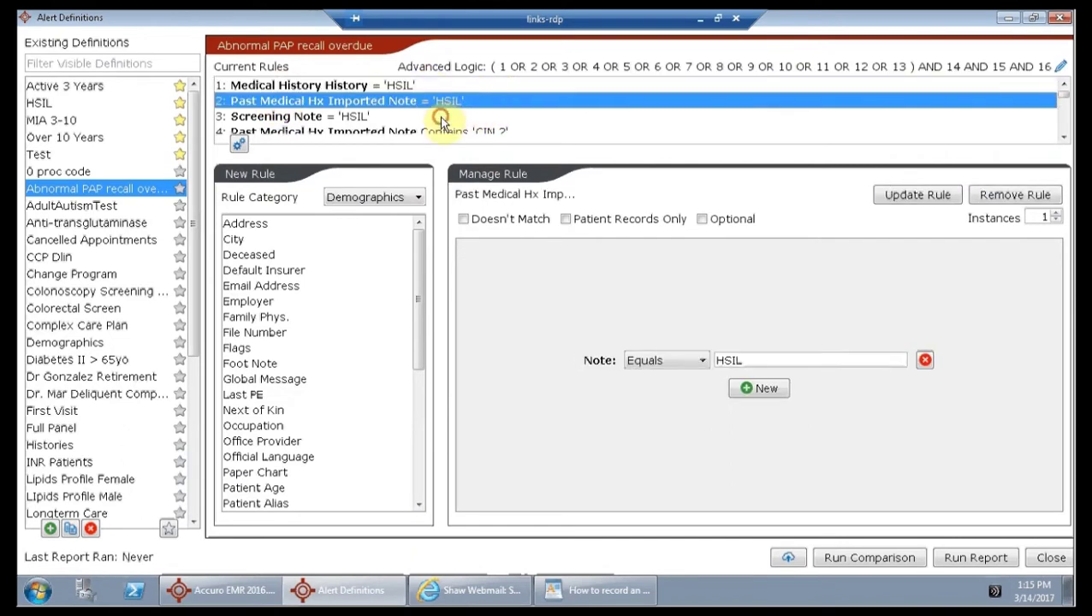
left_click(441, 115)
scroll(514, 115, "down", 1)
left_click(498, 86)
left_click(498, 99)
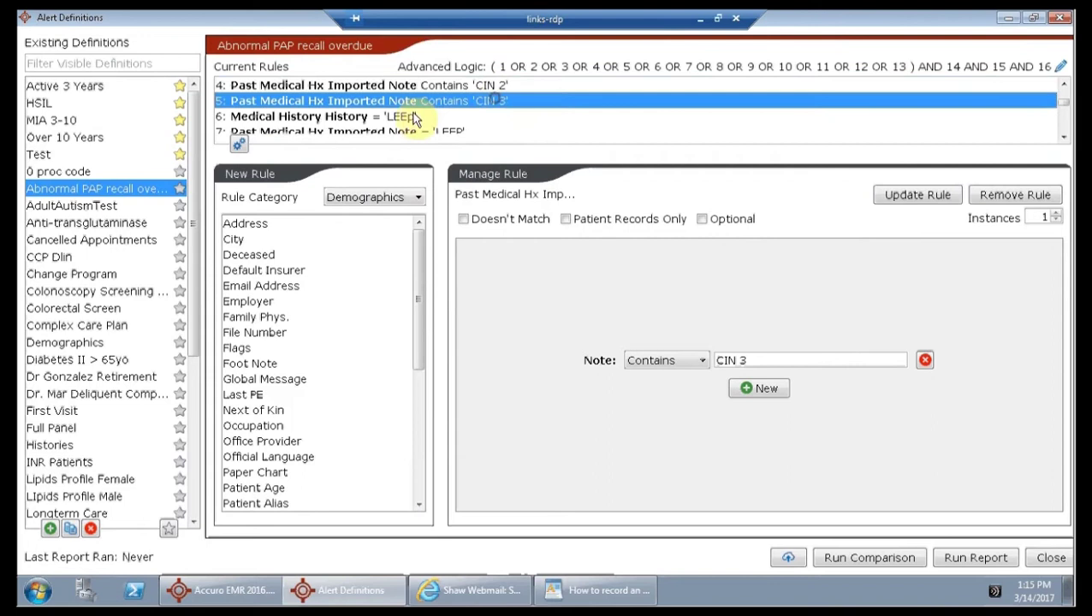
- Inspect the medical and surgical history rules for LEEP, and read the Anatomical Pathology lab rules
left_click(424, 117)
scroll(458, 111, "down", 1)
left_click(445, 86)
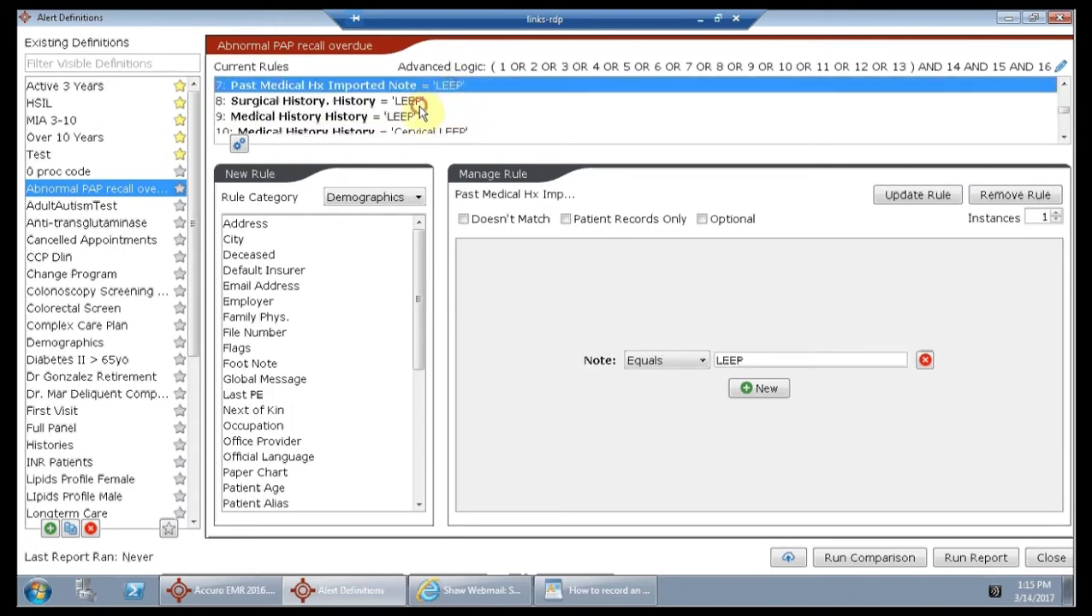
left_click(439, 100)
left_click(419, 116)
scroll(479, 106, "down", 2)
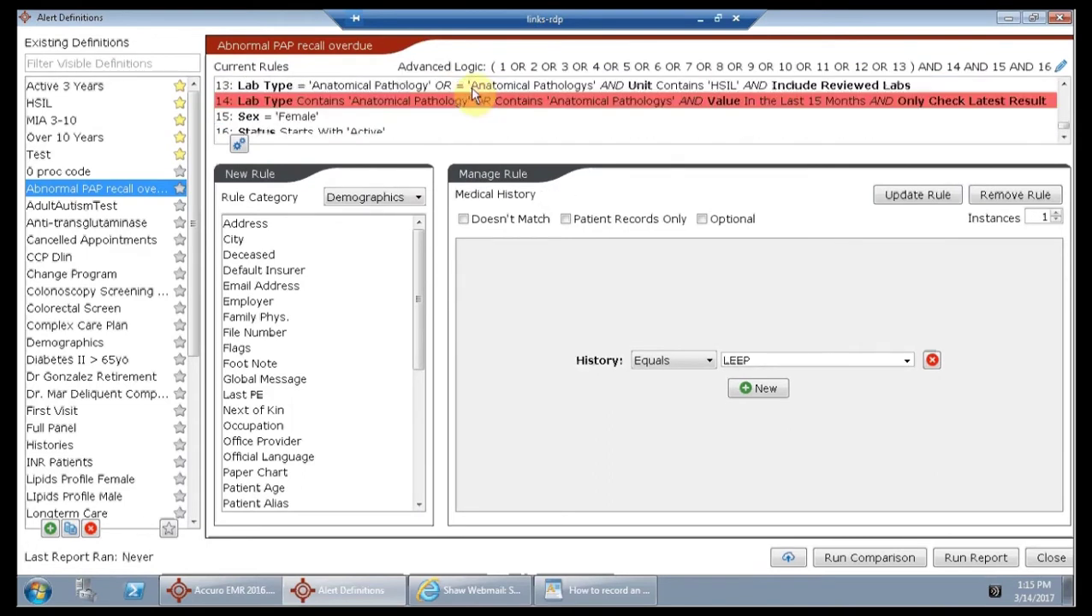
scroll(487, 101, "up", 2)
scroll(520, 99, "down", 1)
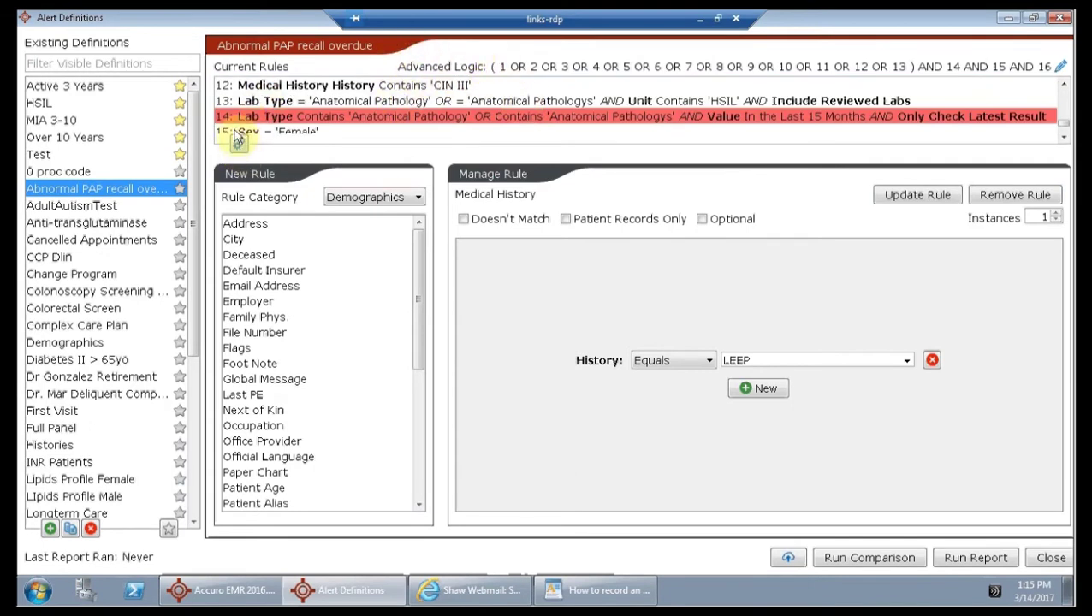
- Check the Use Advanced Logic option and the default display fields in the alert definition options, keeping advanced logic enabled
left_click(238, 145)
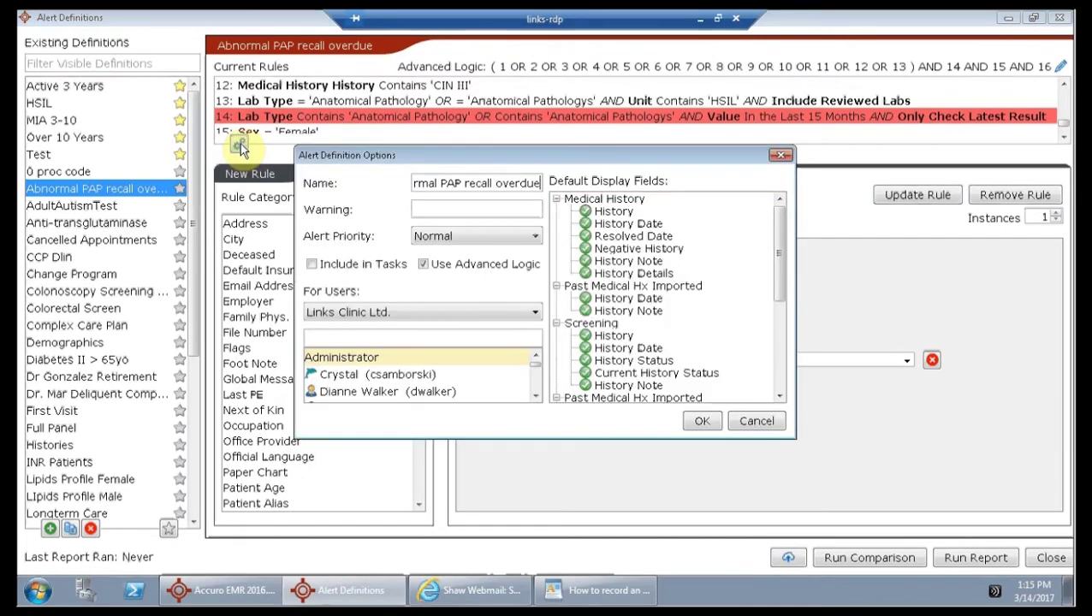
left_click(423, 265)
left_click(423, 263)
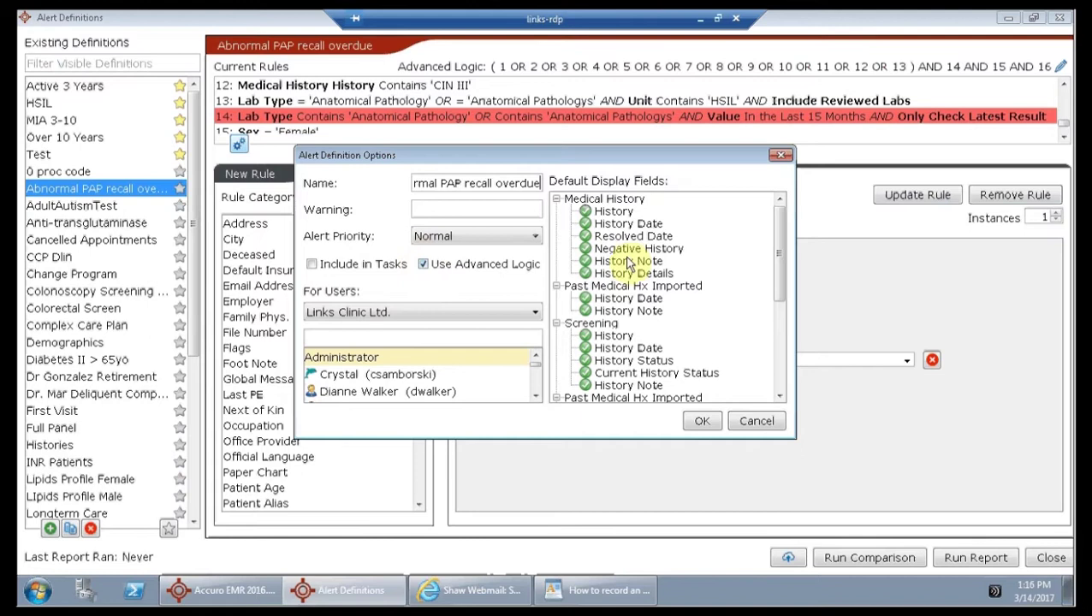
scroll(616, 257, "down", 5)
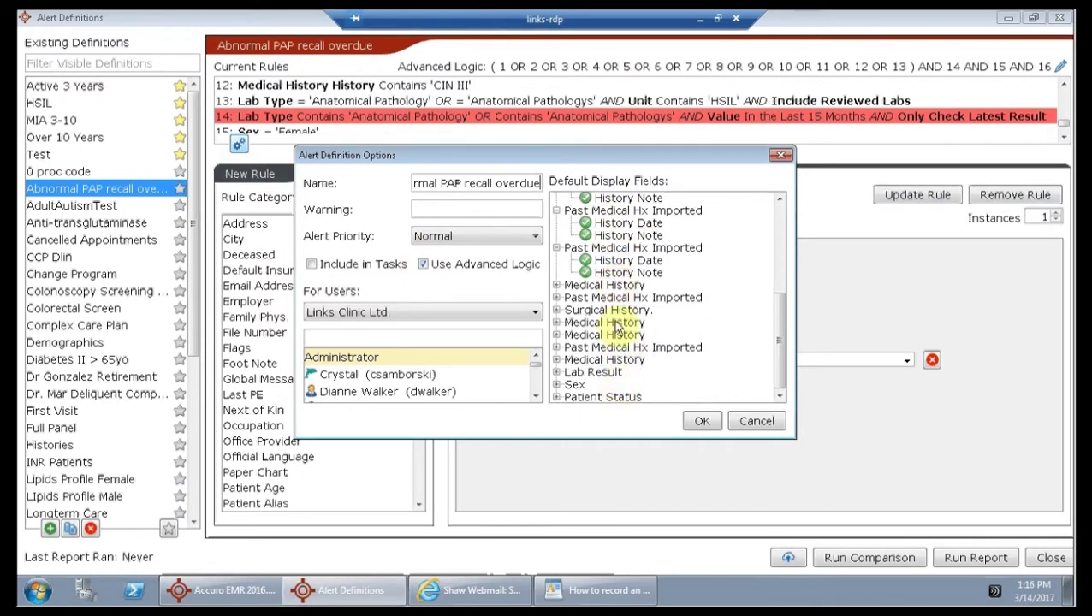
scroll(615, 295, "up", 5)
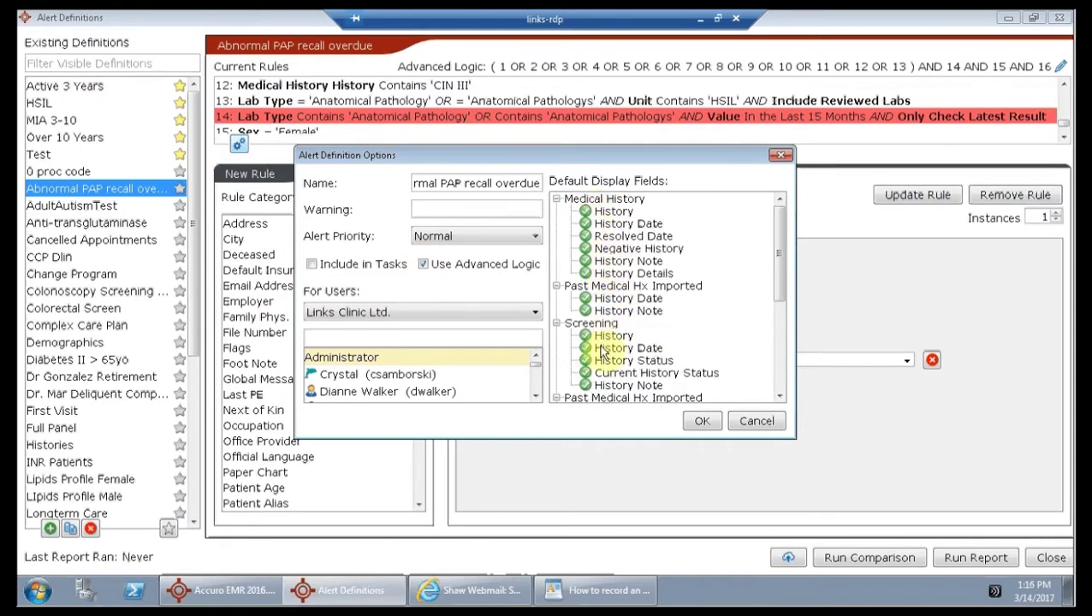
scroll(614, 369, "down", 3)
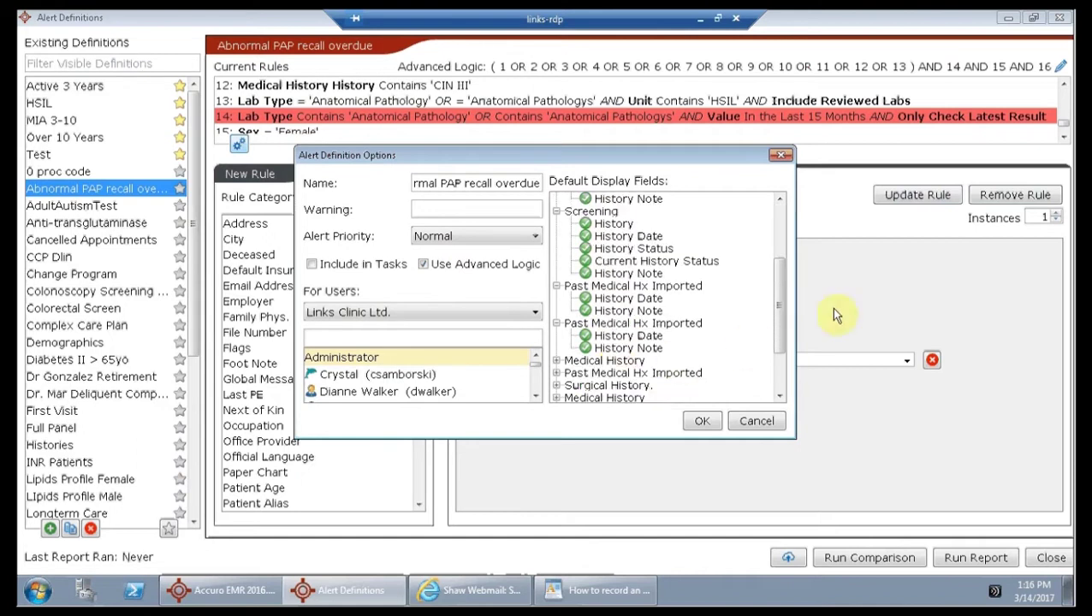
scroll(697, 345, "down", 3)
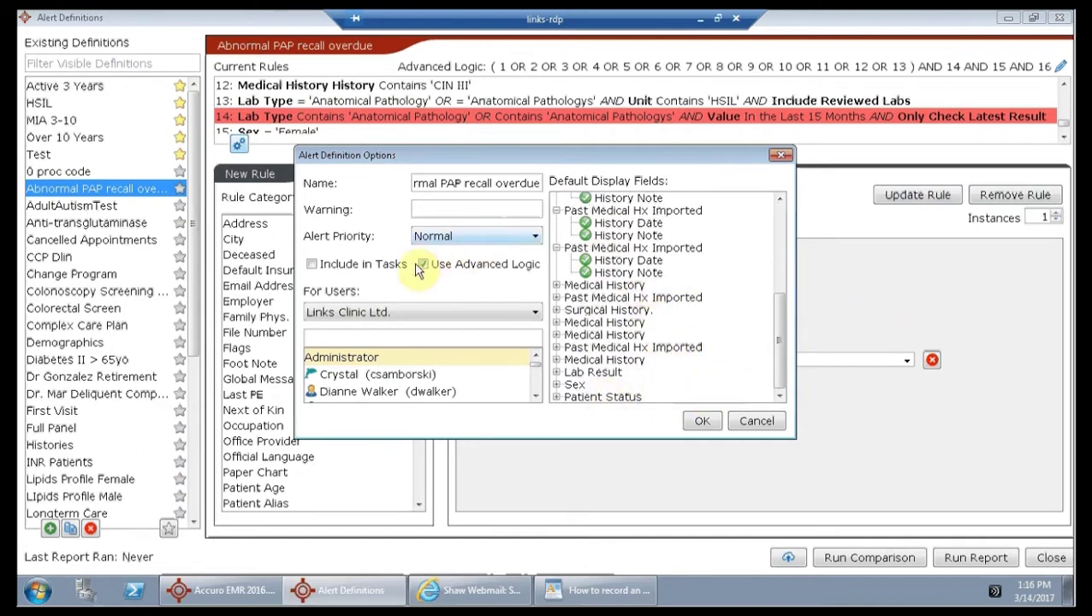
left_click(698, 423)
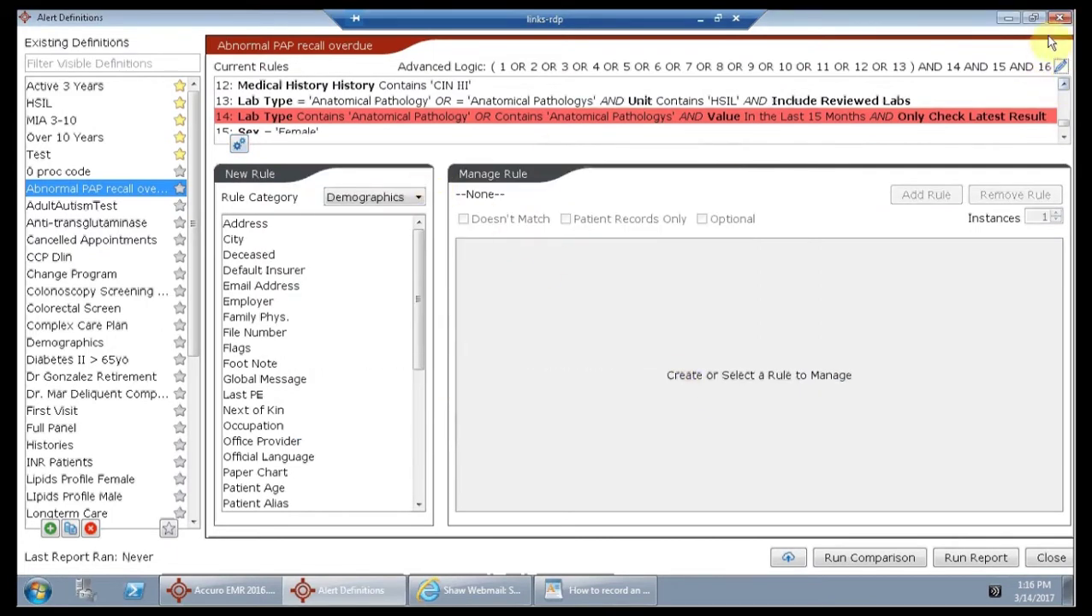
- Open the advanced logic expression for editing and examine the bracketed OR group back to its opening bracket
left_click(1060, 66)
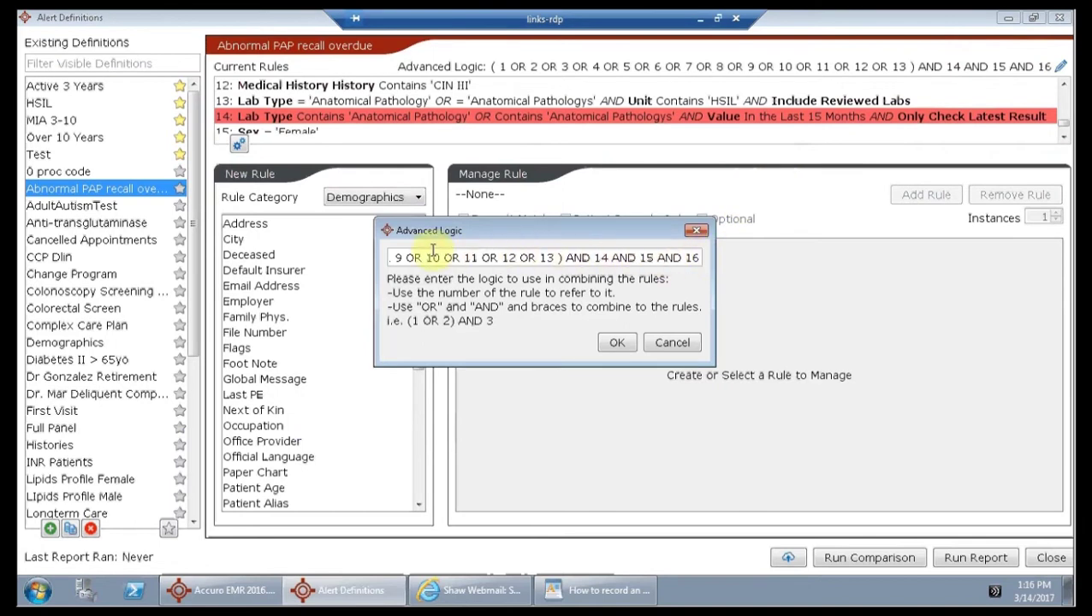
left_click(556, 257)
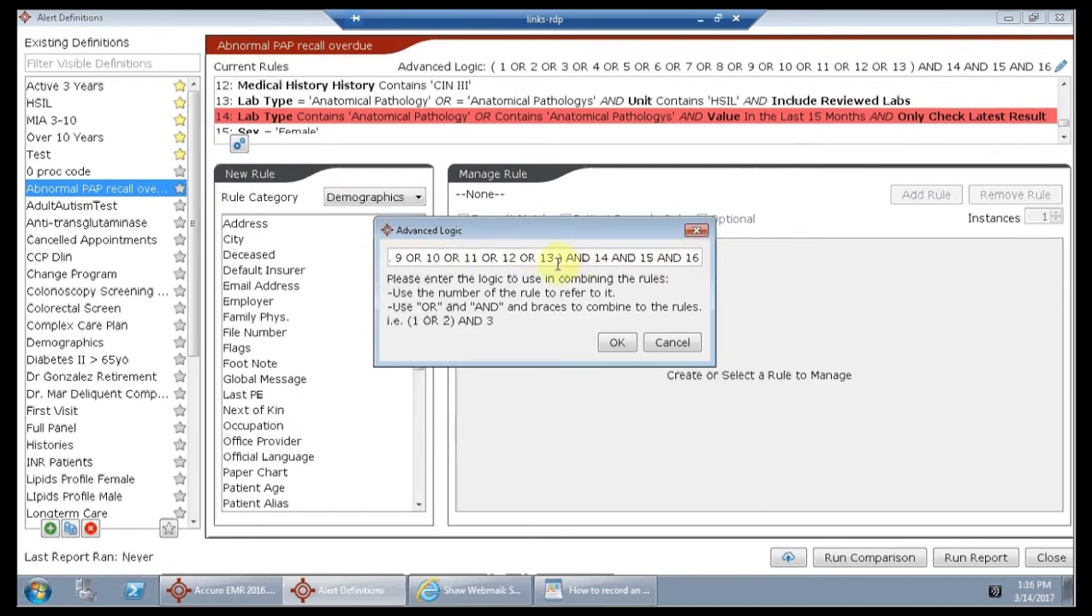
key("Left")
left_click(560, 259)
key("Left")
key("Left")
key("Left")
key("Left")
key("Left")
key("Left")
key("Left")
key("Left")
key("Left")
key("Left")
key("Left")
key("Left")
key("Left")
key("Left")
key("Left")
key("Left")
key("Left")
key("Left")
key("Left")
key("Left")
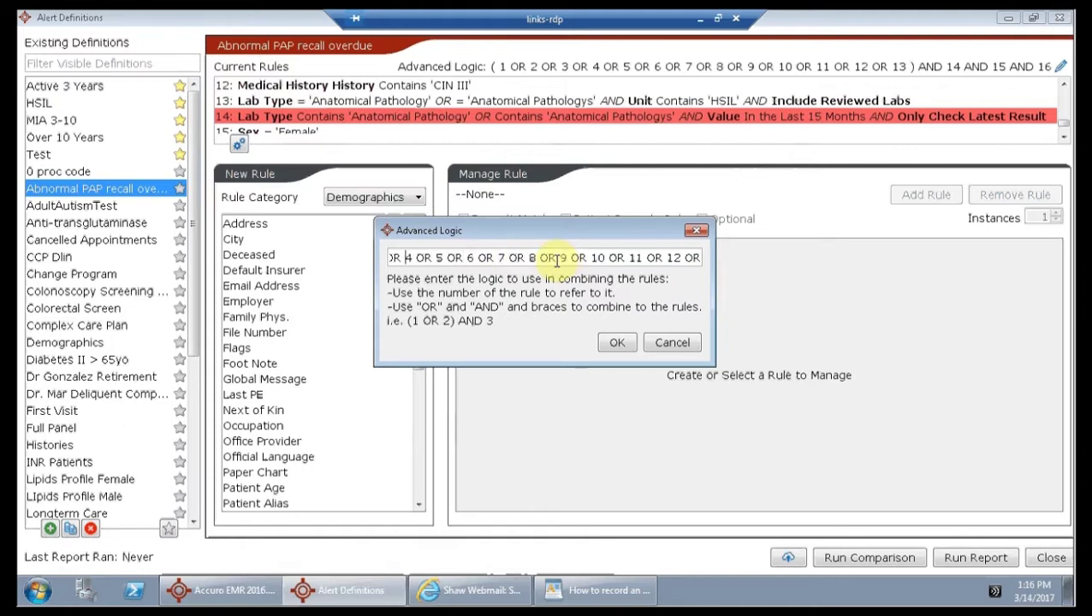
key("Left")
key("Left")
key("Left")
key("Left")
key("Left")
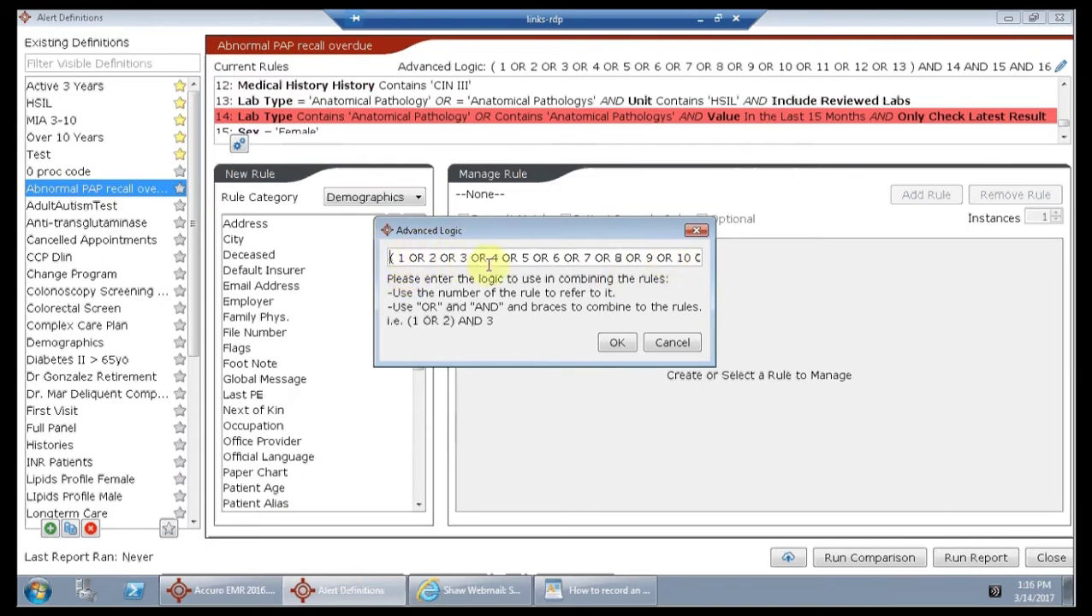
- Read the advanced logic expression through to the AND conditions for rules 14, 15 and 16, and accept it
left_click(694, 257)
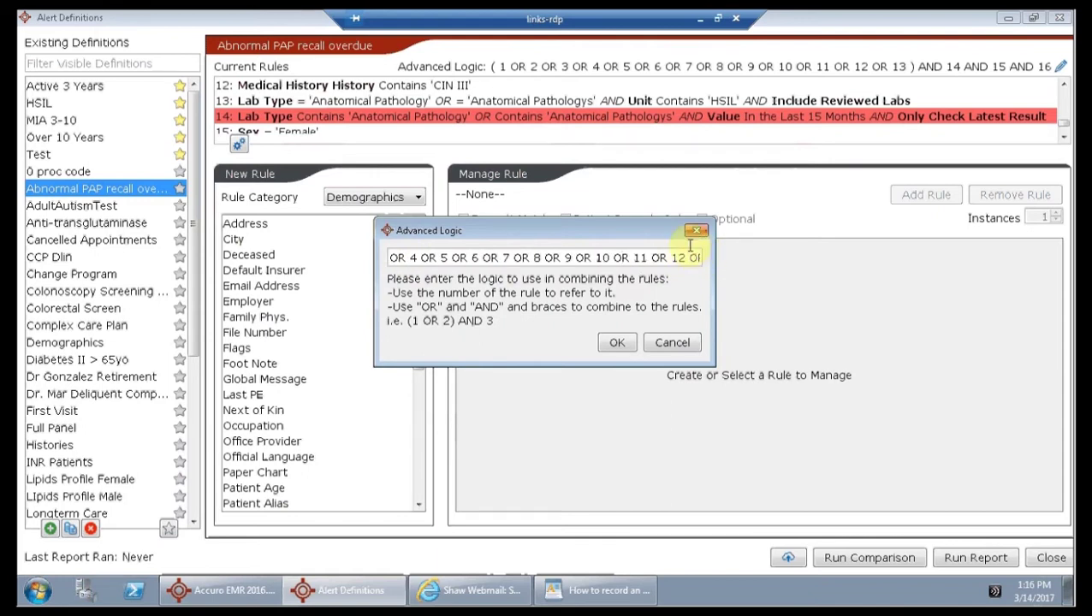
key("Right")
key("Right")
key("Right")
key("Right")
key("Right")
key("Right")
key("Right")
key("Right")
key("Right")
key("Right")
key("Right")
key("Right")
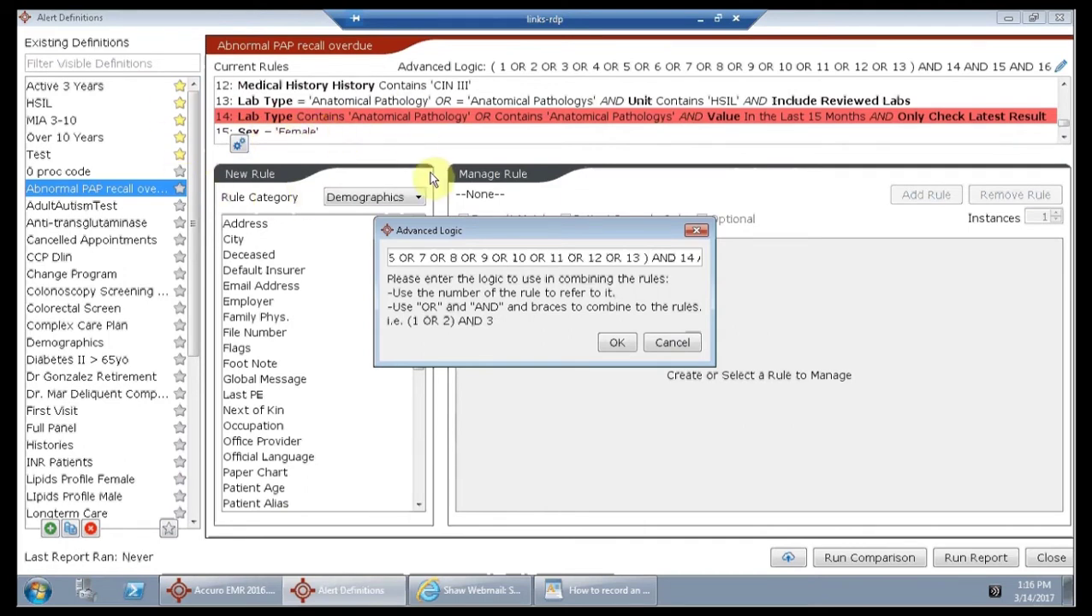
left_click(684, 257)
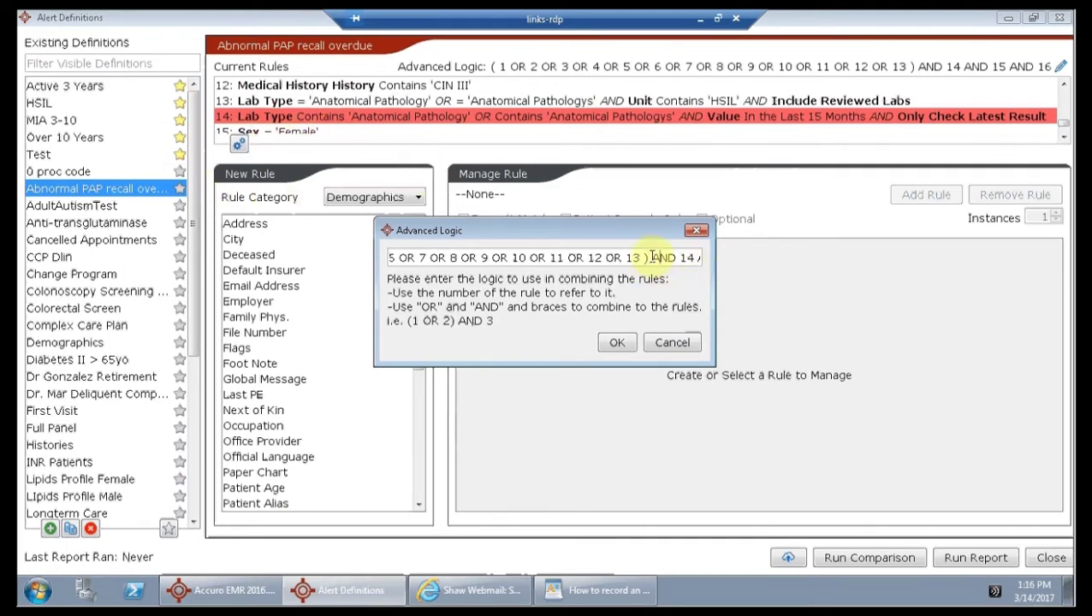
key("Right")
key("Right")
key("Right")
key("Right")
key("Right")
key("Right")
key("Right")
key("Right")
key("Right")
key("Right")
key("Right")
key("Right")
key("Right")
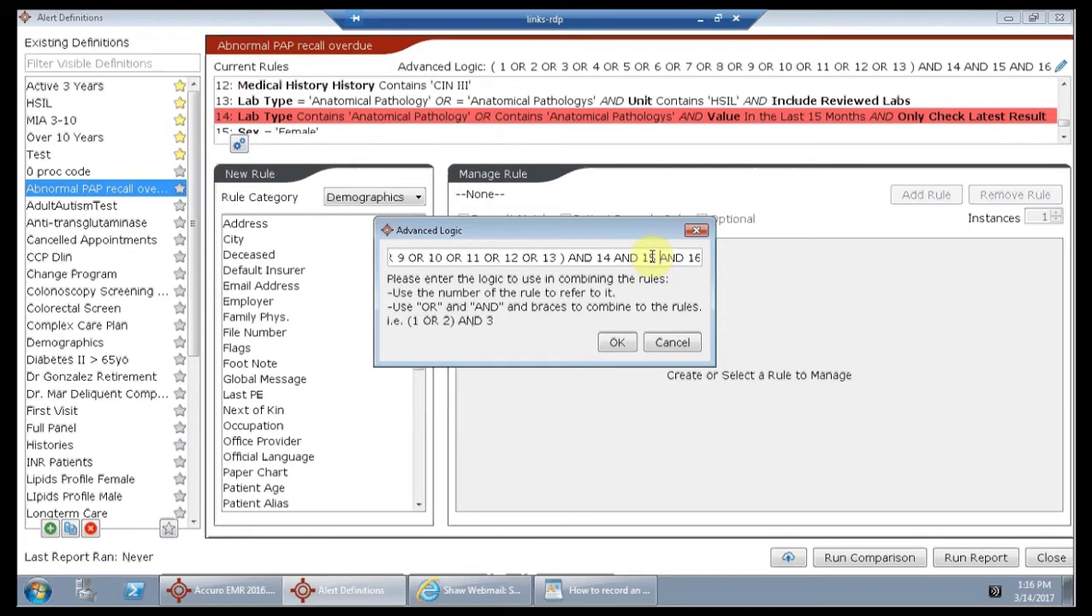
key("Right")
key("Right")
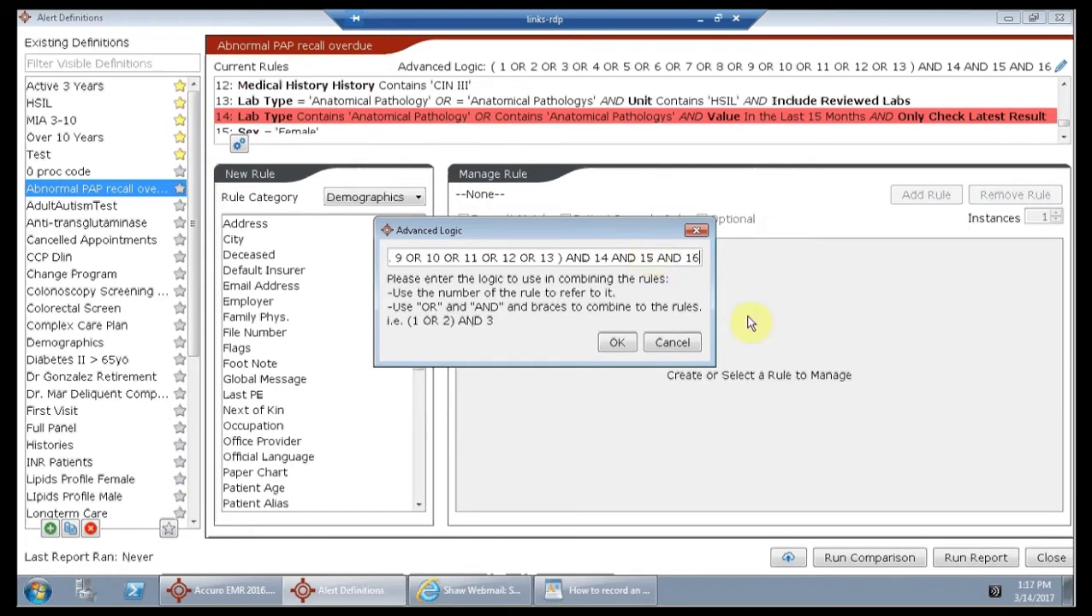
left_click(619, 342)
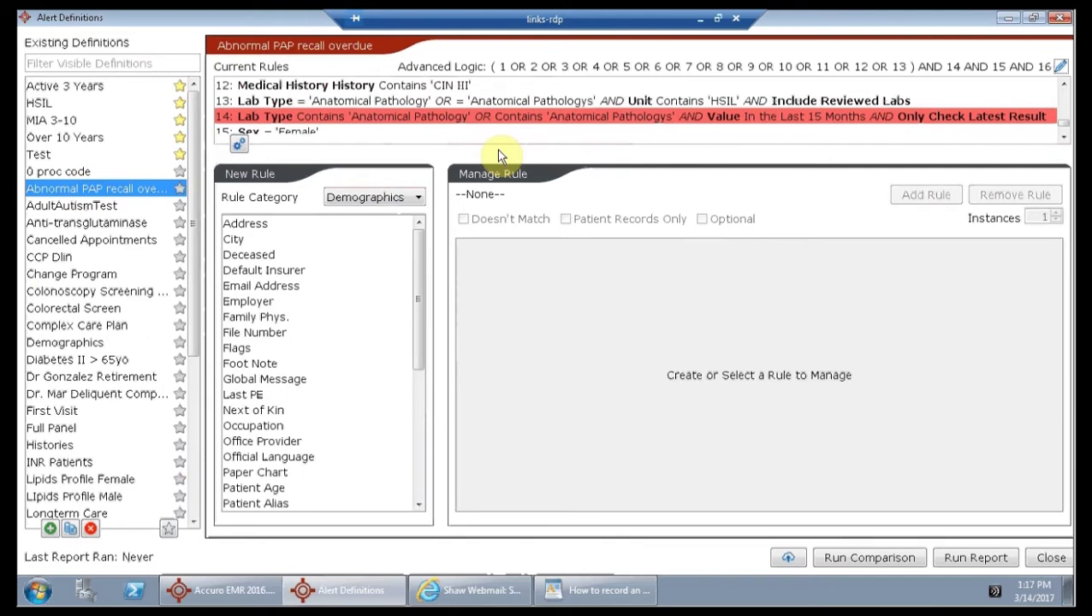
- Review the current rules list against the numbers used in the advanced logic
scroll(503, 130, "up", 4)
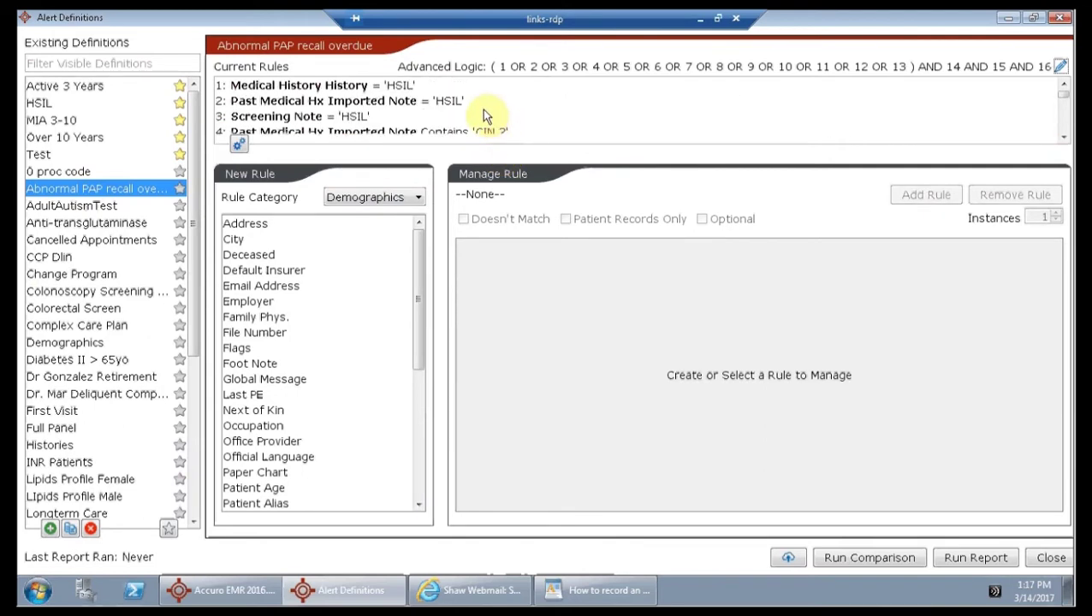
scroll(482, 109, "down", 4)
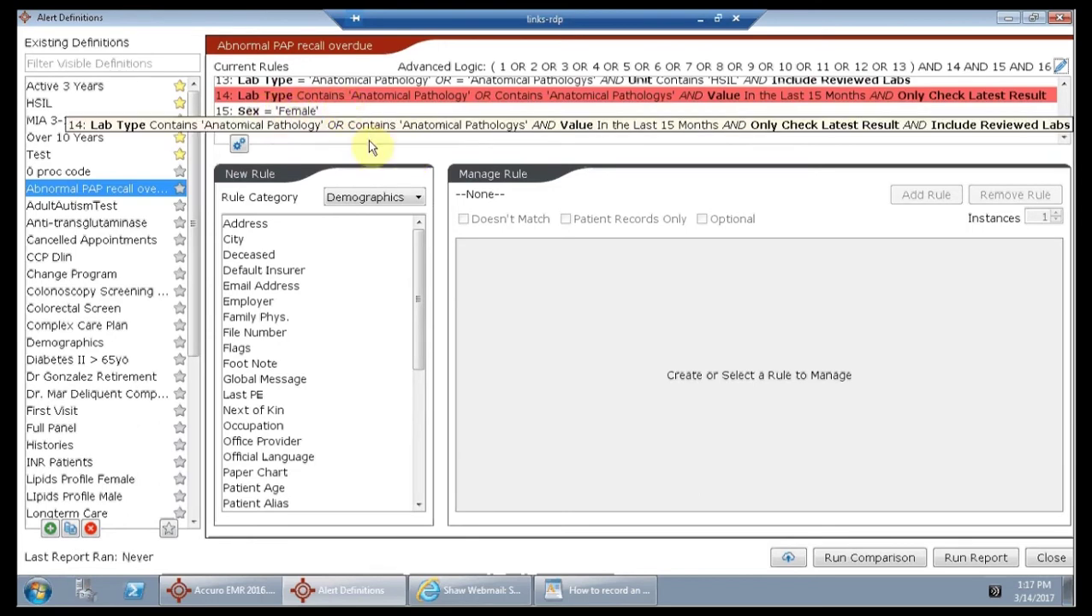
scroll(450, 122, "up", 2)
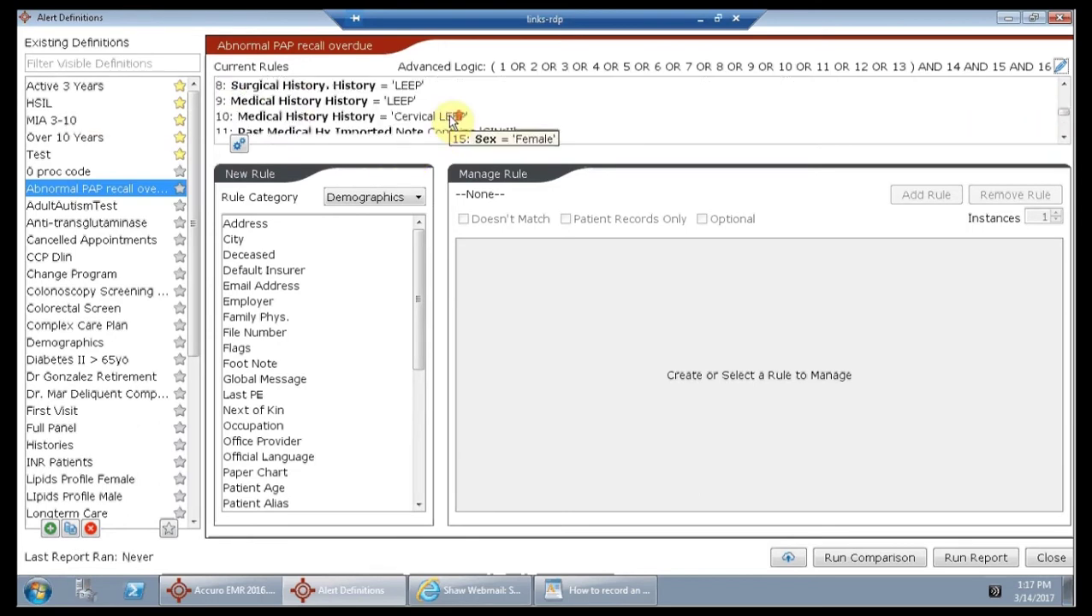
scroll(451, 122, "up", 1)
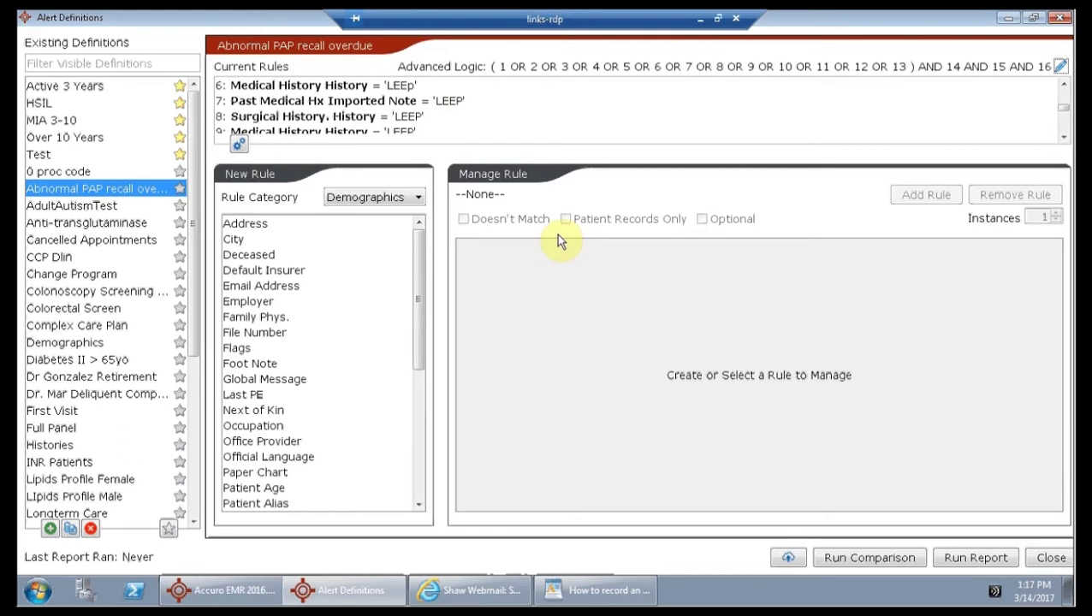